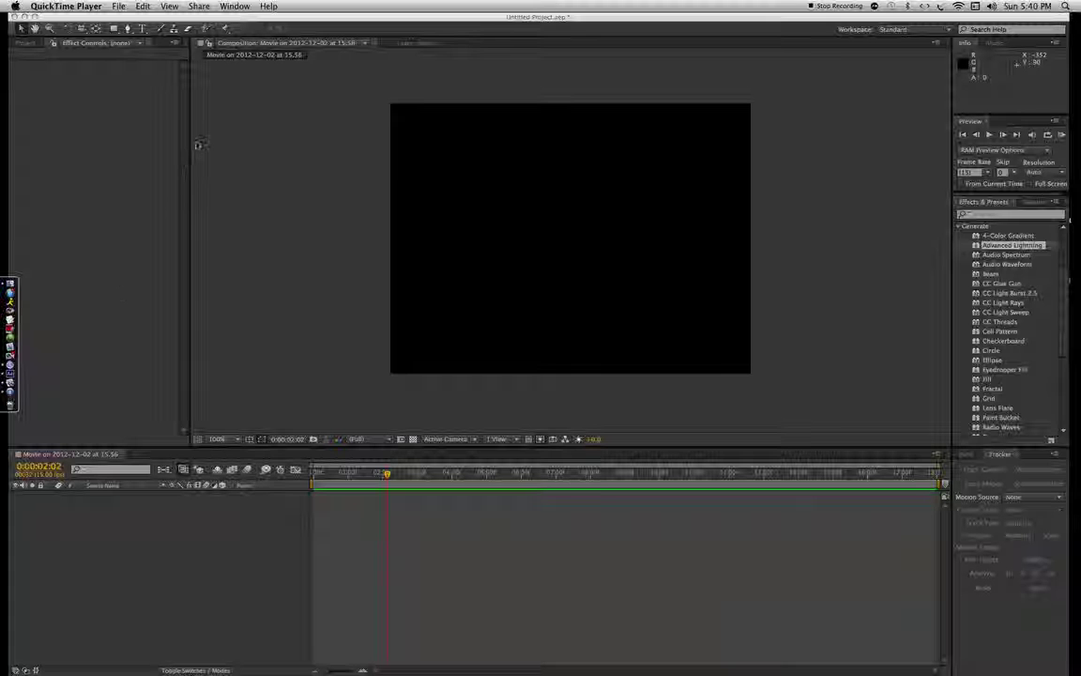
# - Open Smilie face eagle.jpg from the desktop and put the After Effects window back in place
pyautogui.click(39, 383)
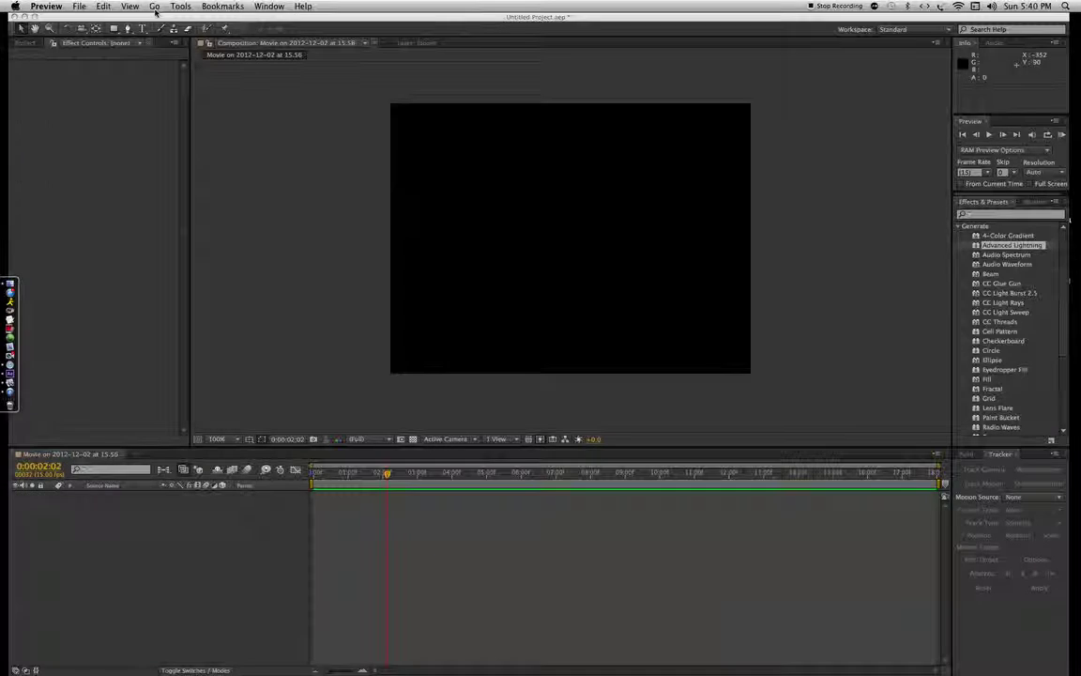
pyautogui.moveTo(155, 17); pyautogui.dragTo(186, 138)
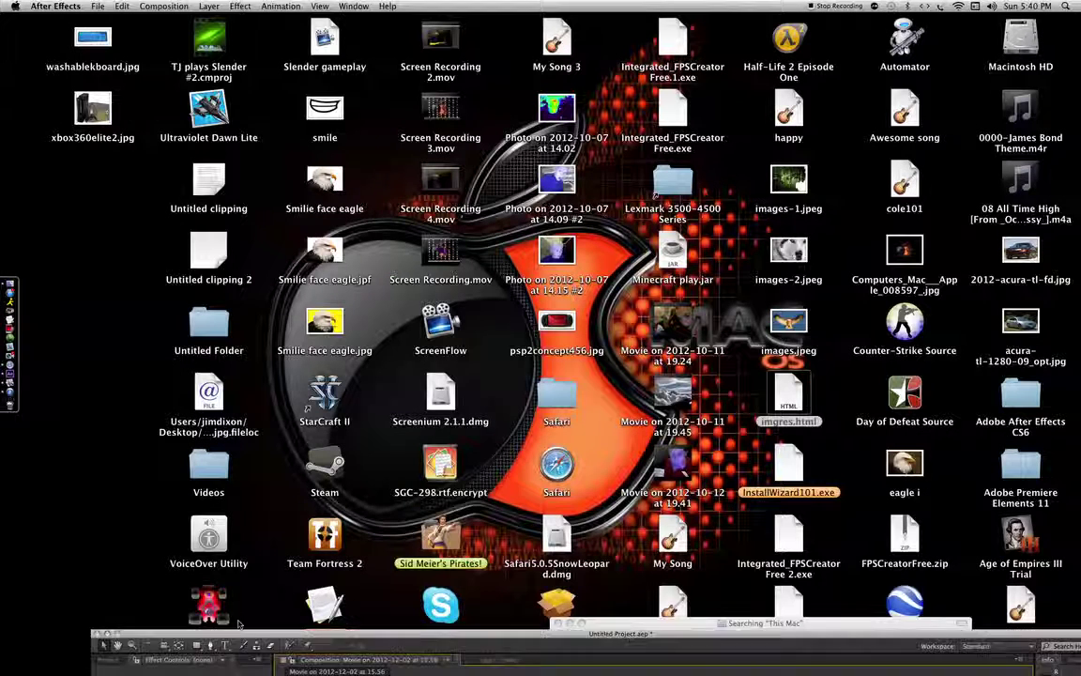
pyautogui.doubleClick(318, 338)
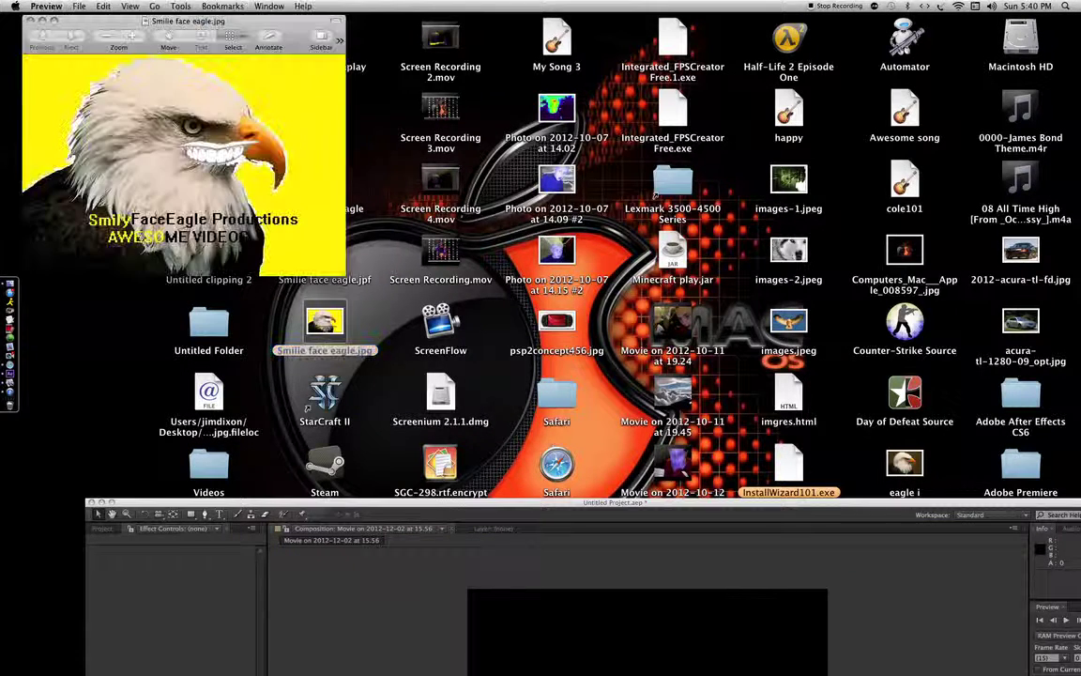
pyautogui.moveTo(395, 507); pyautogui.dragTo(319, 6)
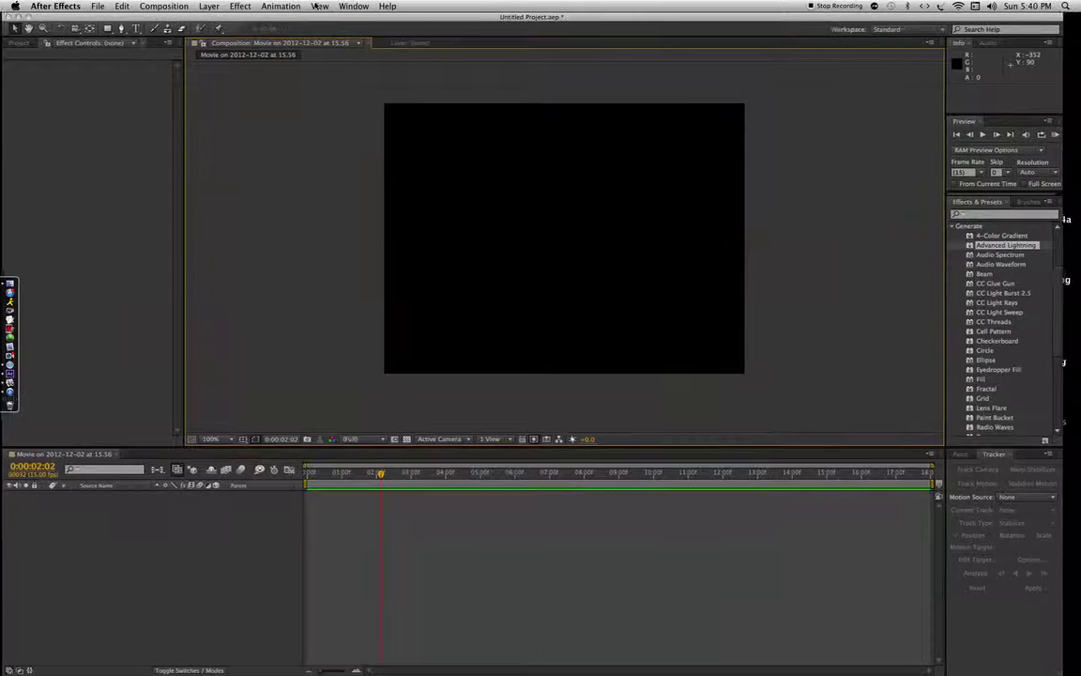
# - Look through the File and Edit menus, then choose File > Import > File
pyautogui.click(97, 6)
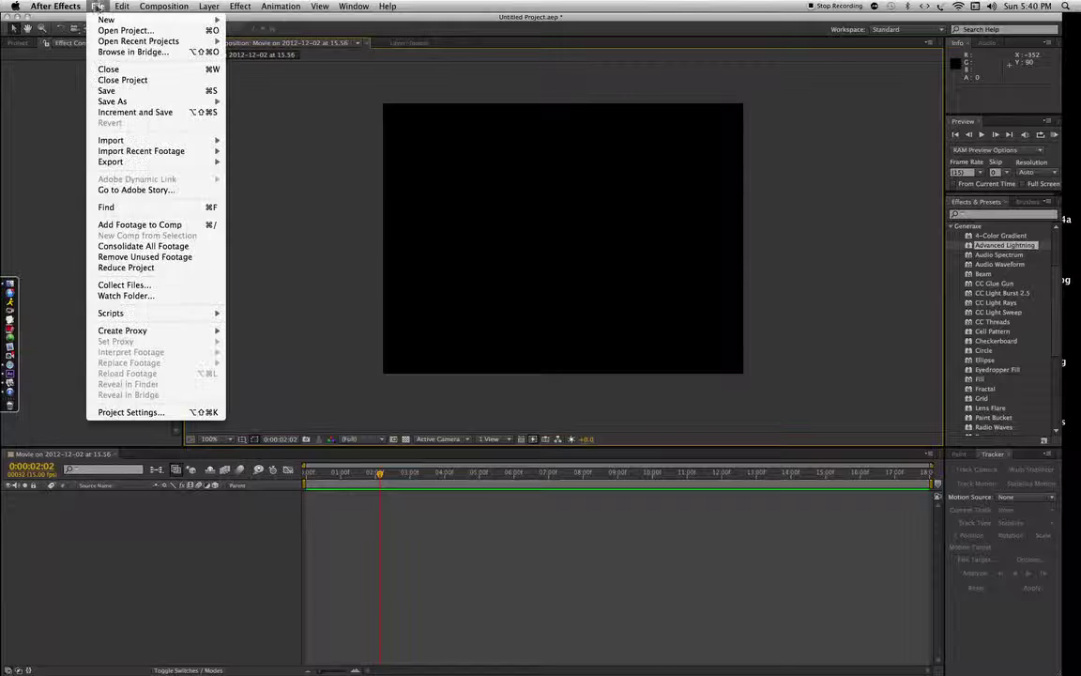
pyautogui.moveTo(122, 6)
pyautogui.click(233, 610)
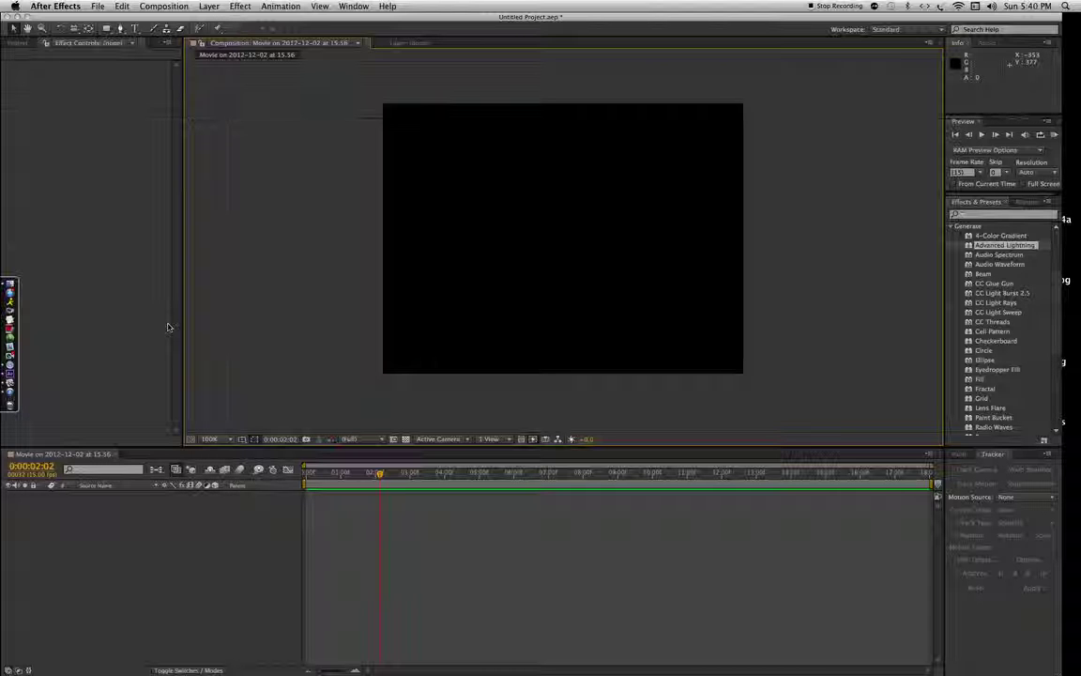
pyautogui.click(98, 6)
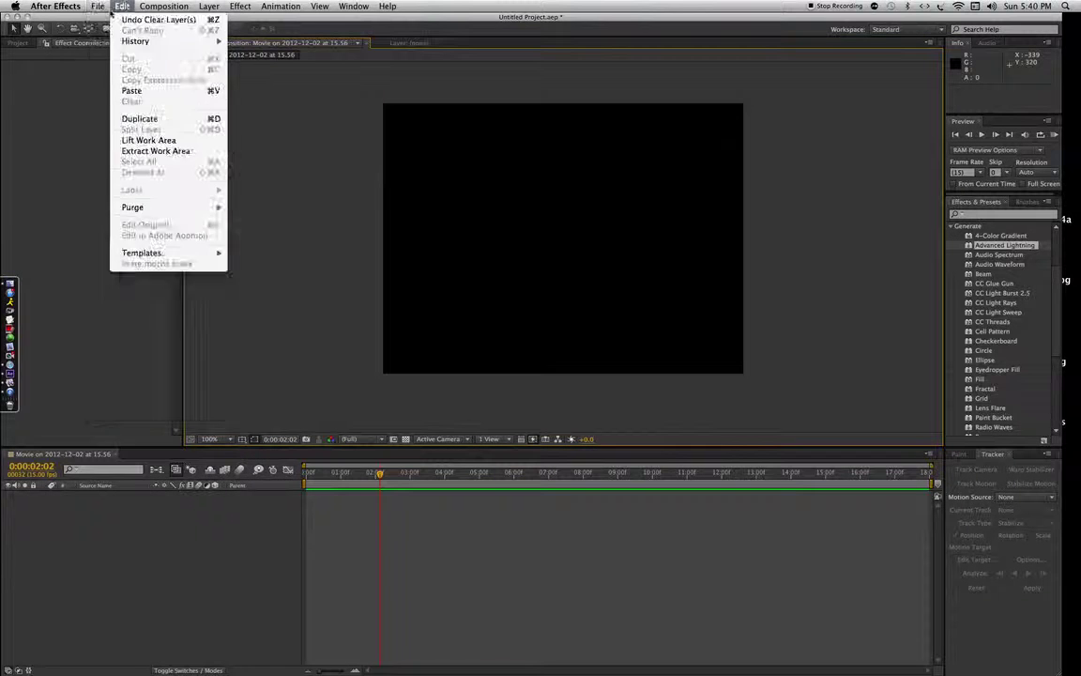
pyautogui.moveTo(132, 140)
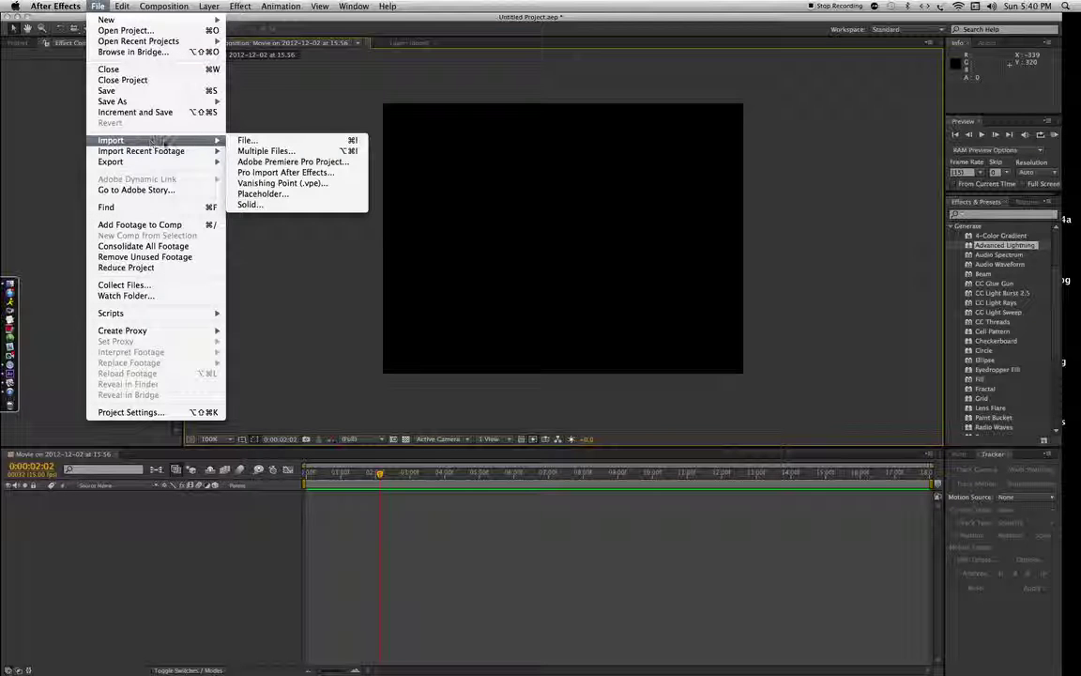
pyautogui.click(249, 140)
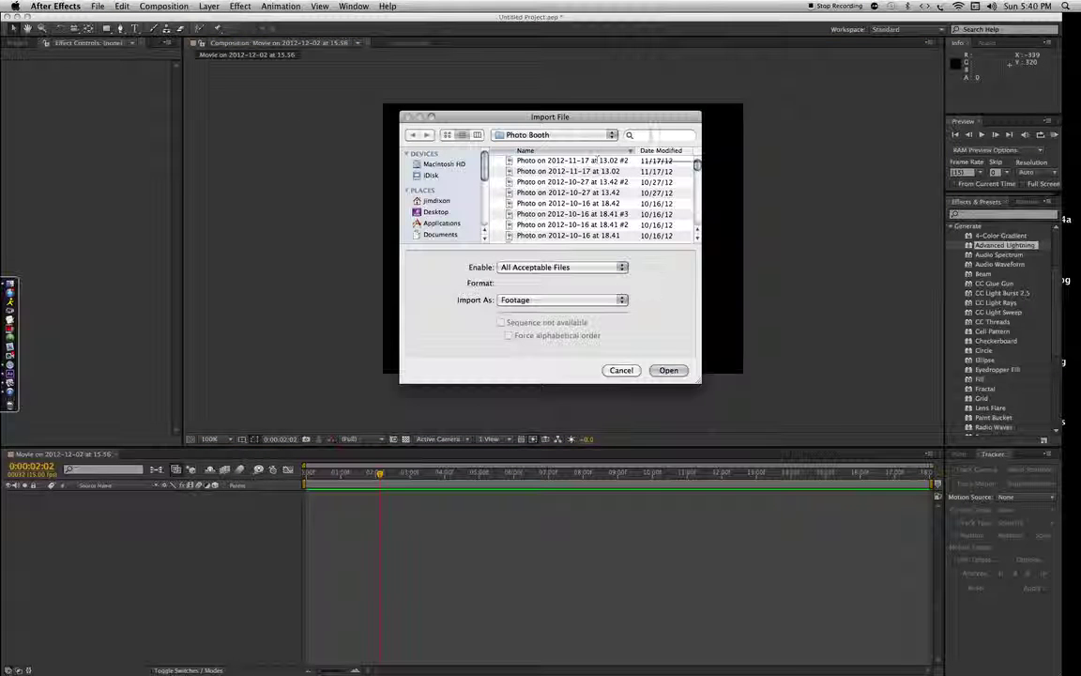
# - Search for 'movie' and import 'Movie on 2012-12-02 at 15.56.mov' (640 x 480, 15 fps)
pyautogui.write('movie')
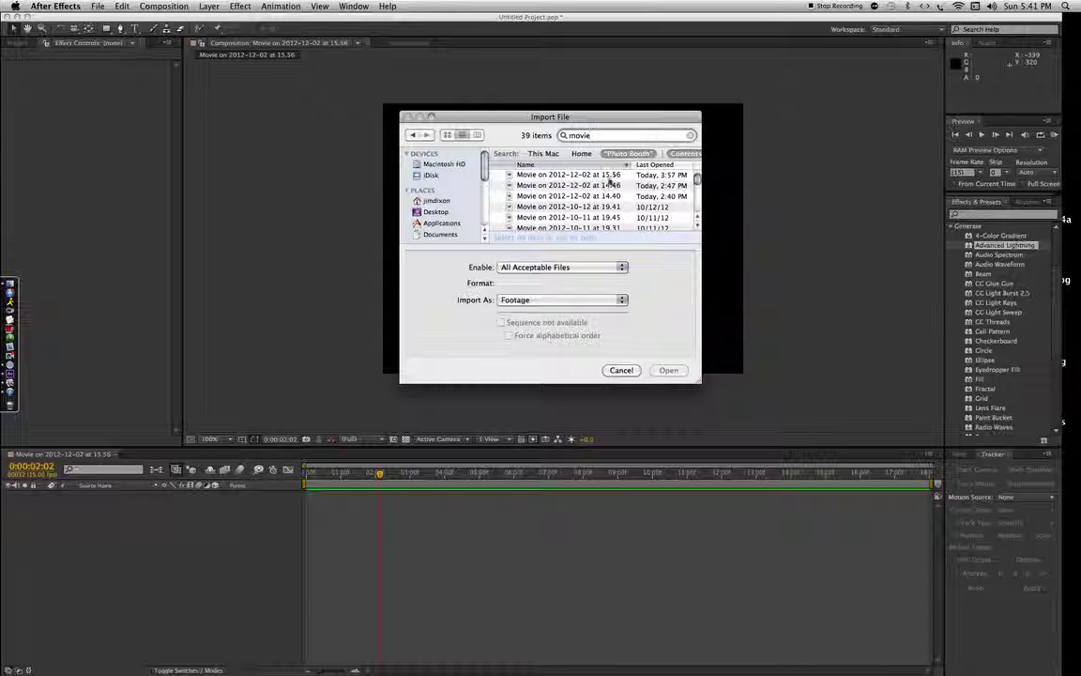
pyautogui.doubleClick(608, 176)
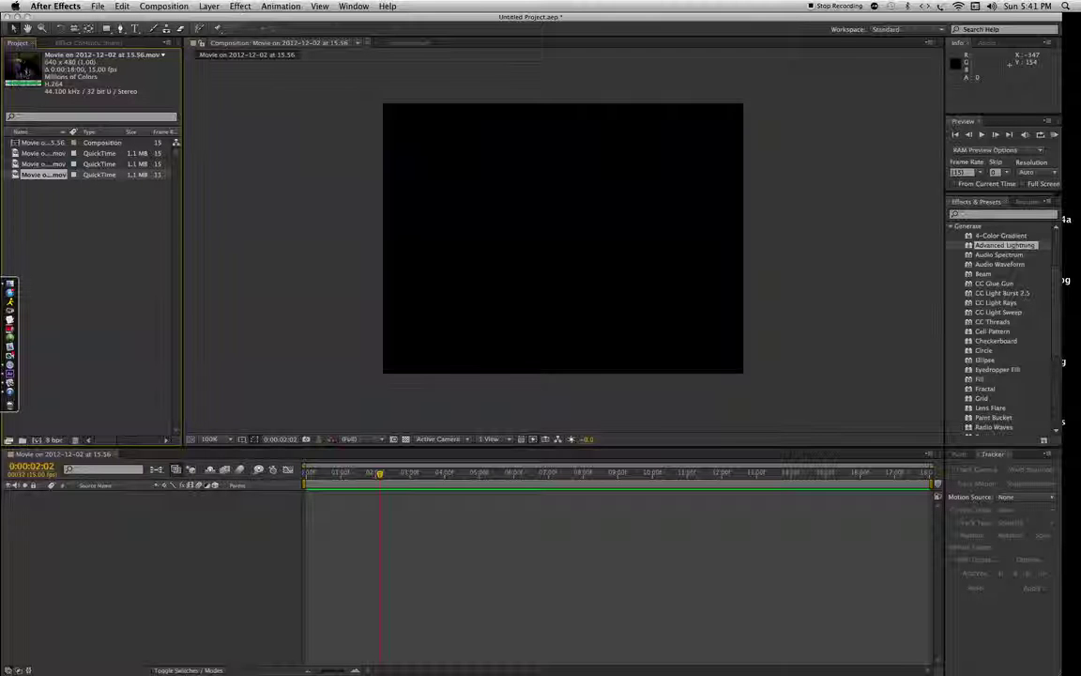
# - Place the Movie footage into the timeline as layer 1 and scrub through its opening frames
pyautogui.moveTo(24, 70); pyautogui.dragTo(162, 540)
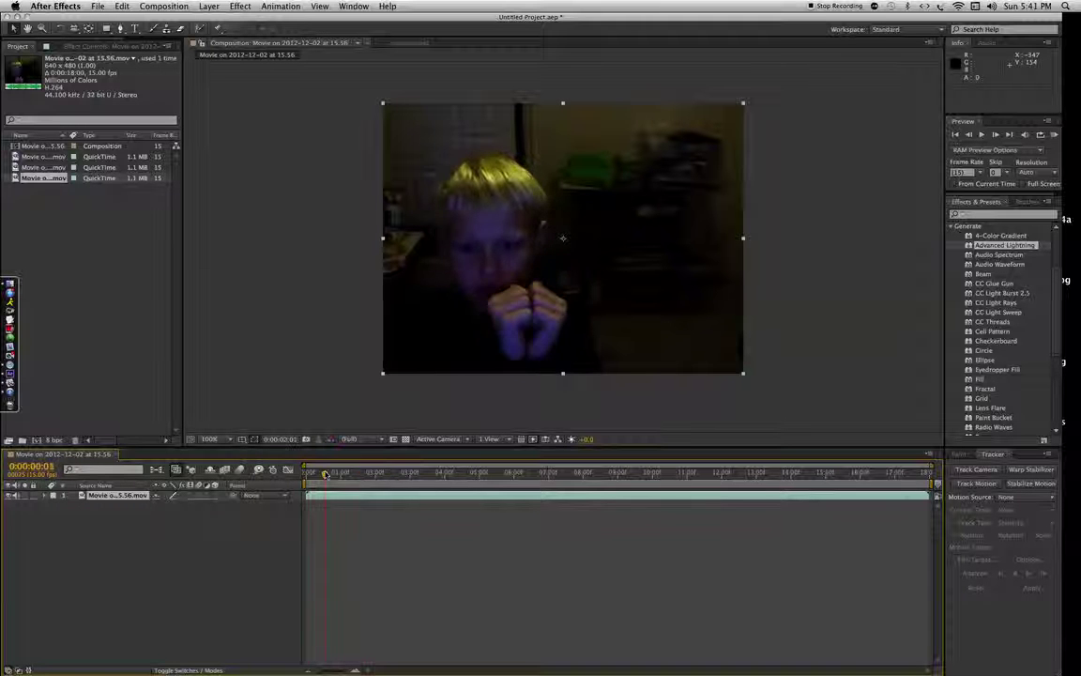
pyautogui.moveTo(487, 488); pyautogui.dragTo(444, 498)
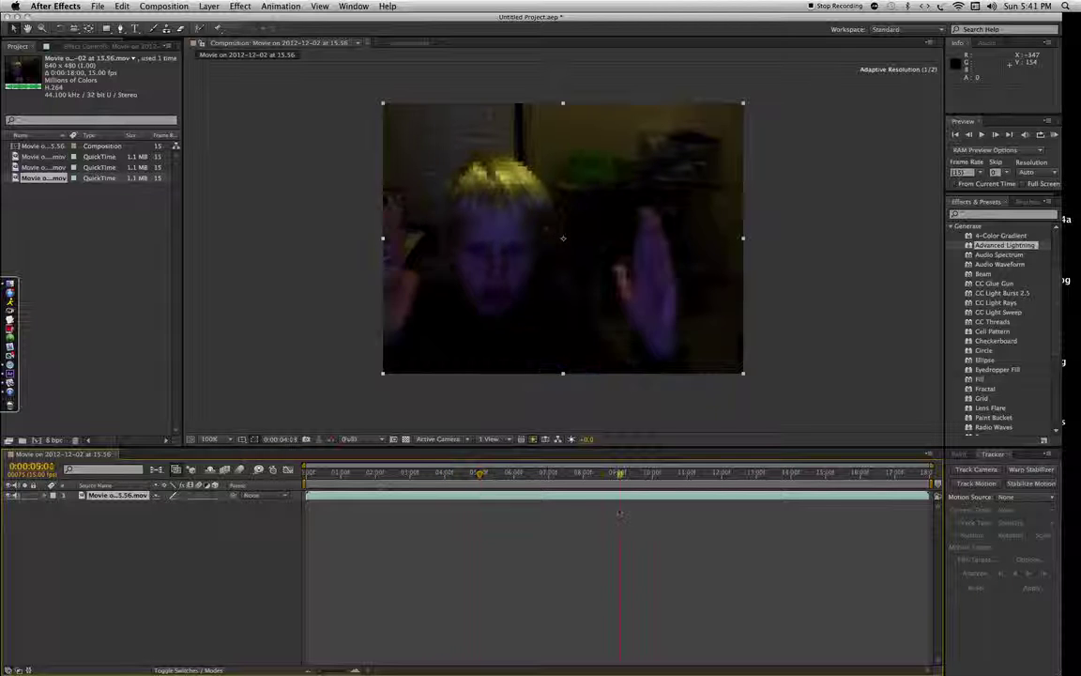
pyautogui.click(314, 469)
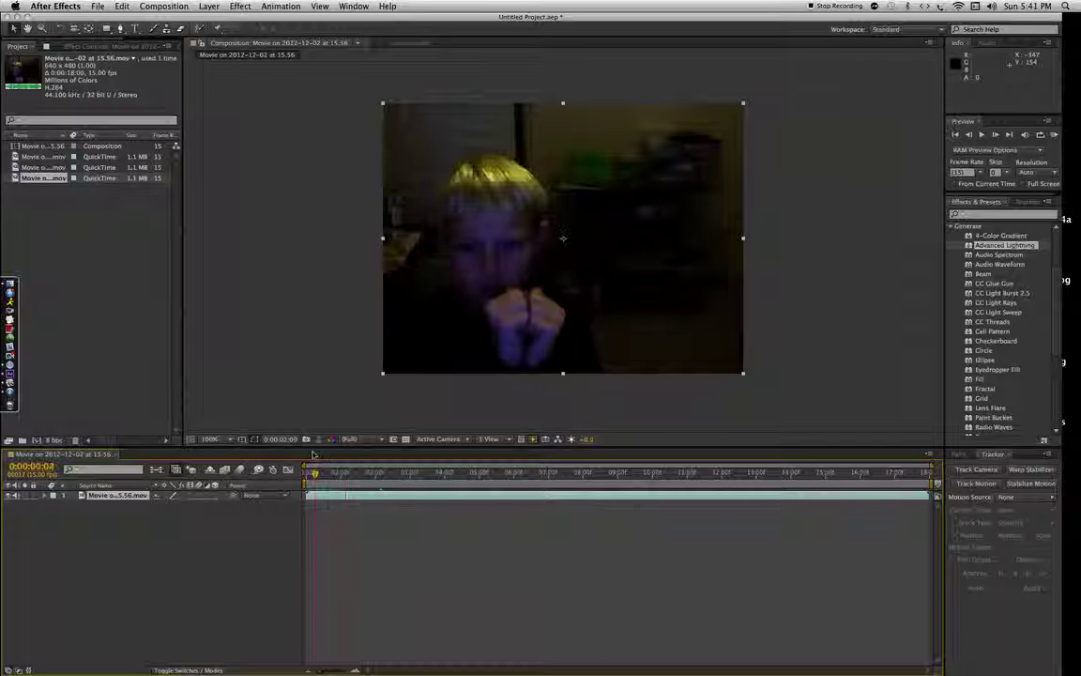
pyautogui.moveTo(314, 473); pyautogui.dragTo(376, 476)
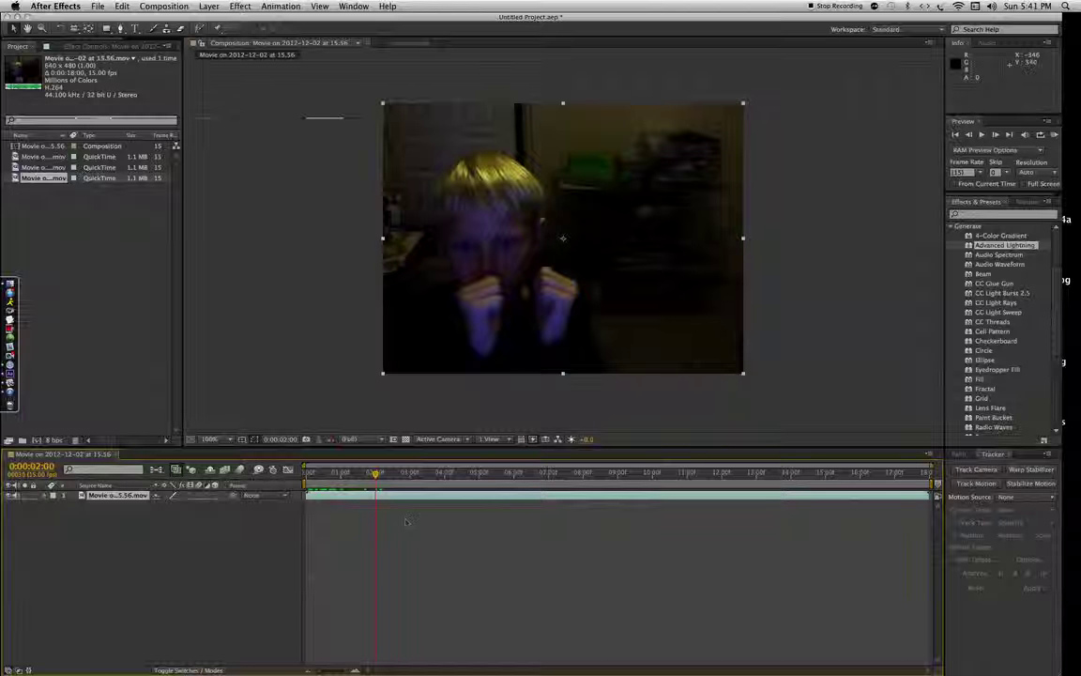
# - Copy the clip layer and drag the Movie footage in again as a second layer
pyautogui.rightClick(391, 497)
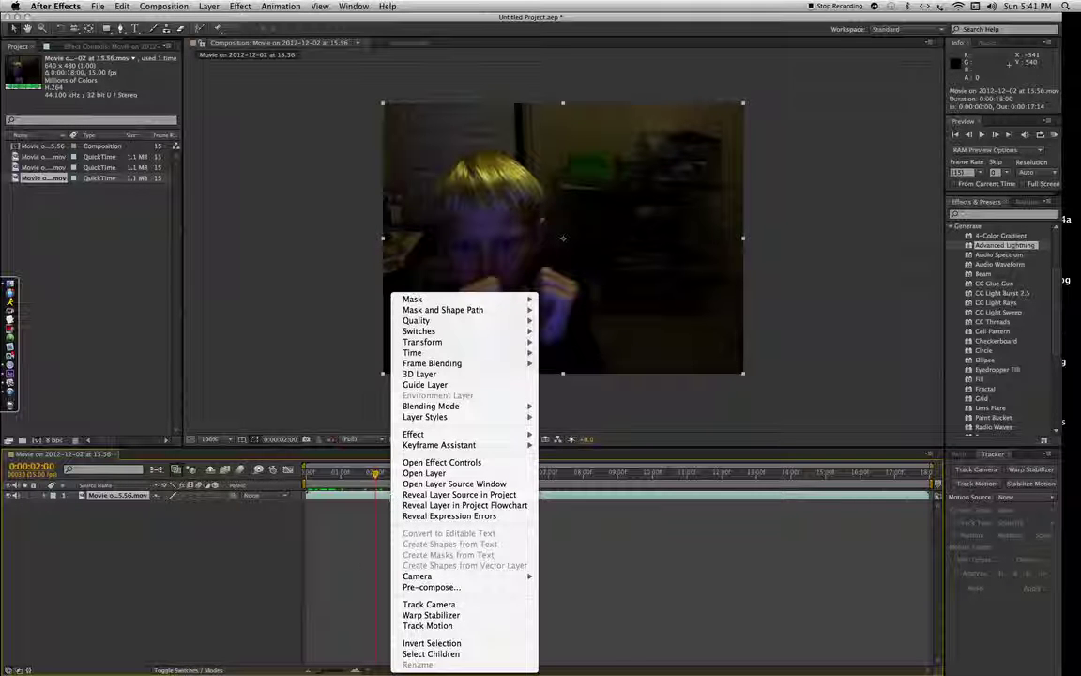
pyautogui.click(410, 495)
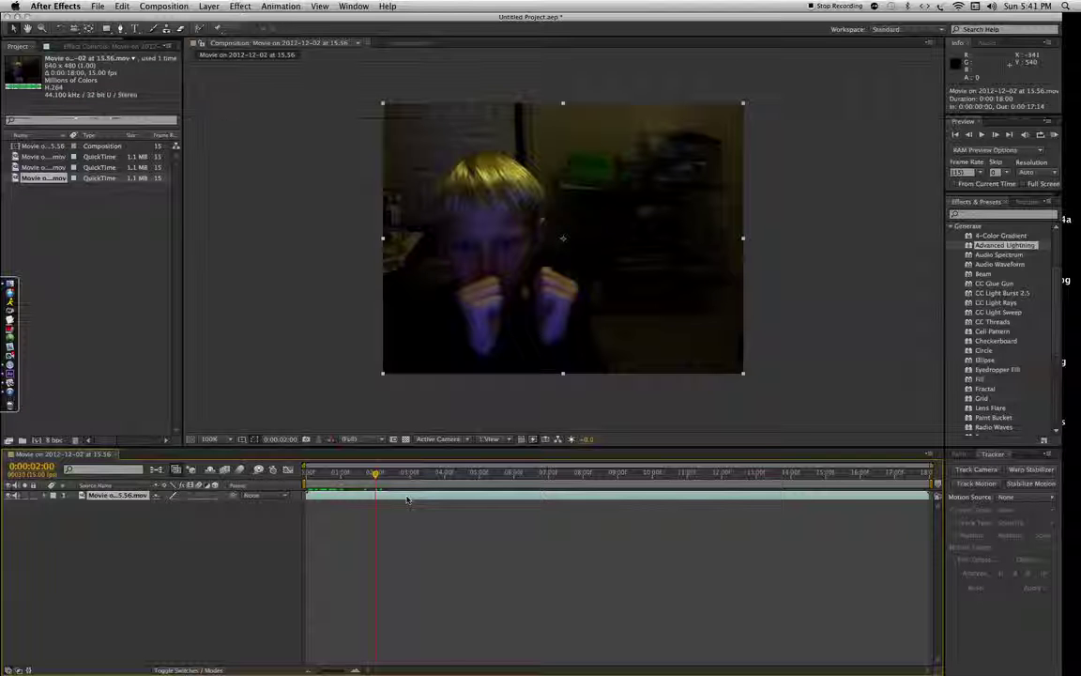
pyautogui.press('super+c')
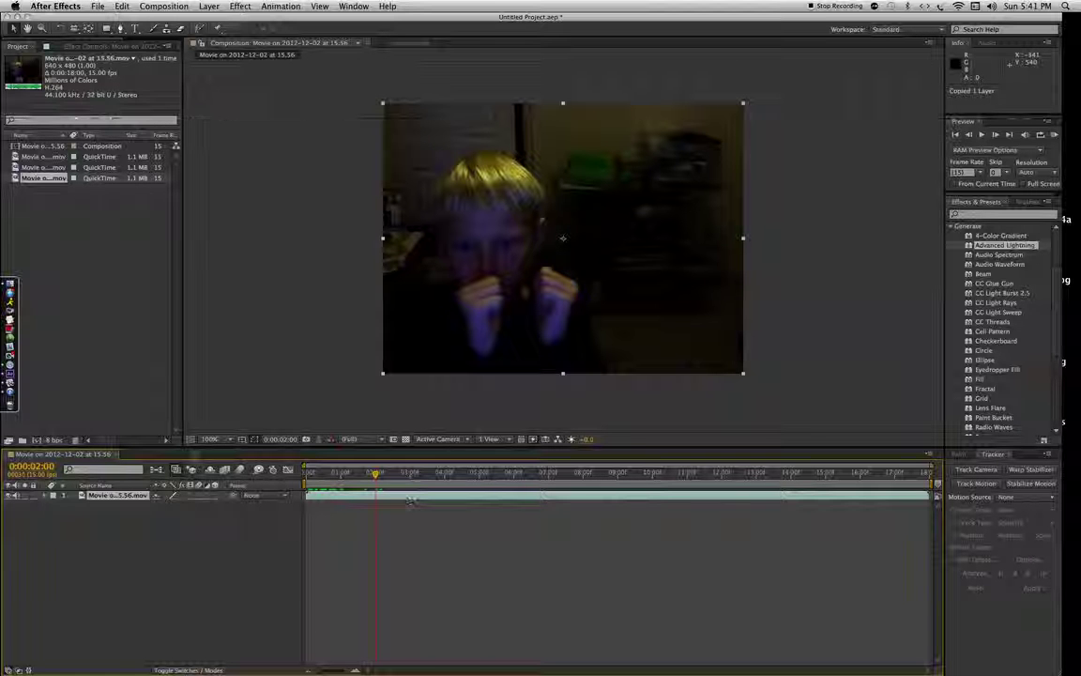
pyautogui.moveTo(49, 177); pyautogui.dragTo(145, 536)
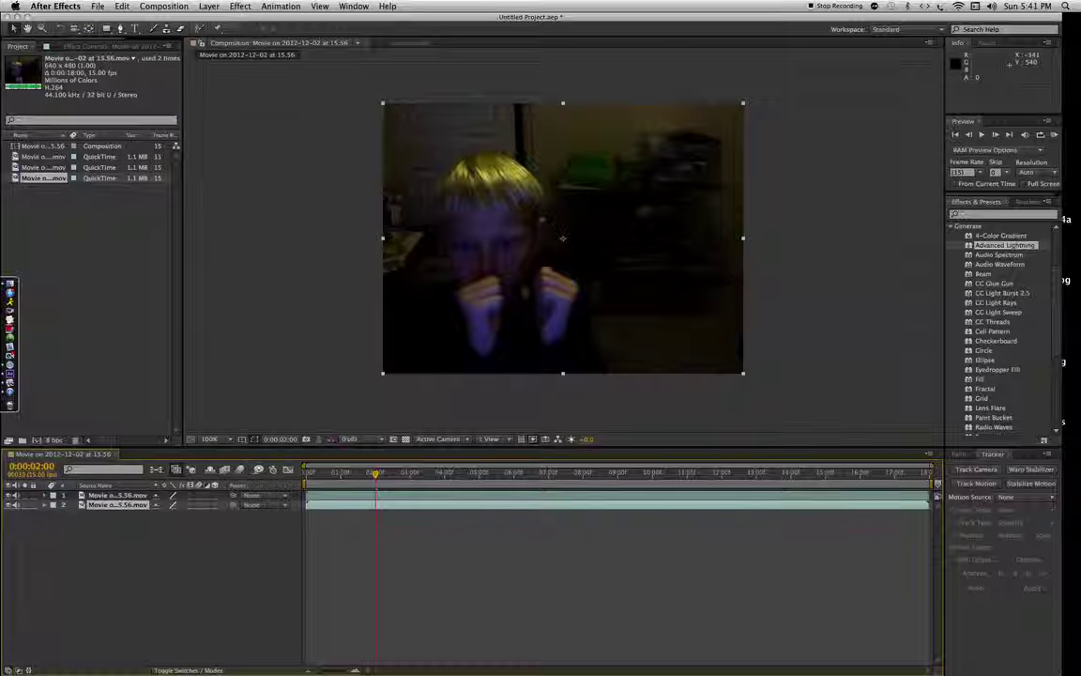
# - Trim layer 1 to begin at 0:00:02:00 and shave a frame off its end
pyautogui.click(316, 494)
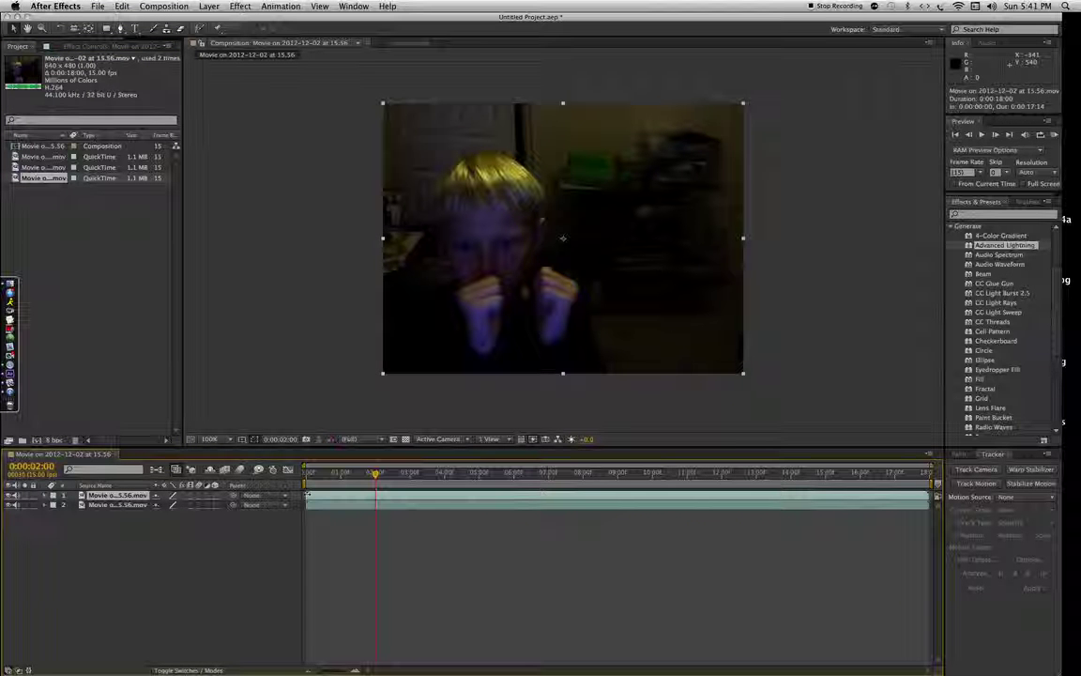
pyautogui.moveTo(307, 495); pyautogui.dragTo(378, 500)
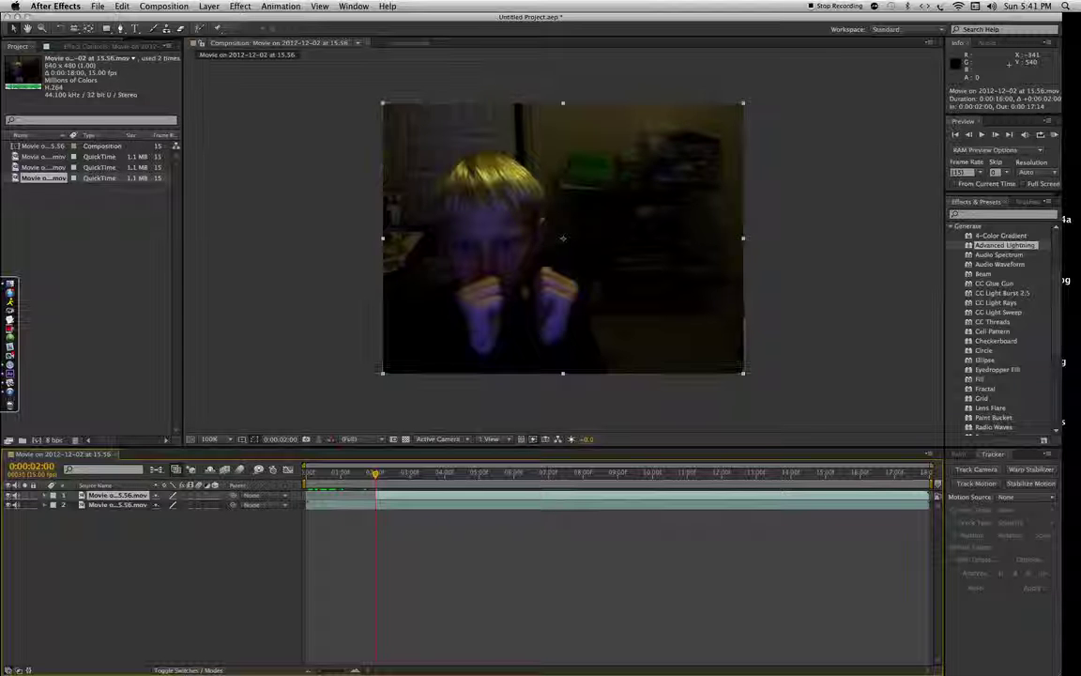
pyautogui.moveTo(929, 496); pyautogui.dragTo(937, 498)
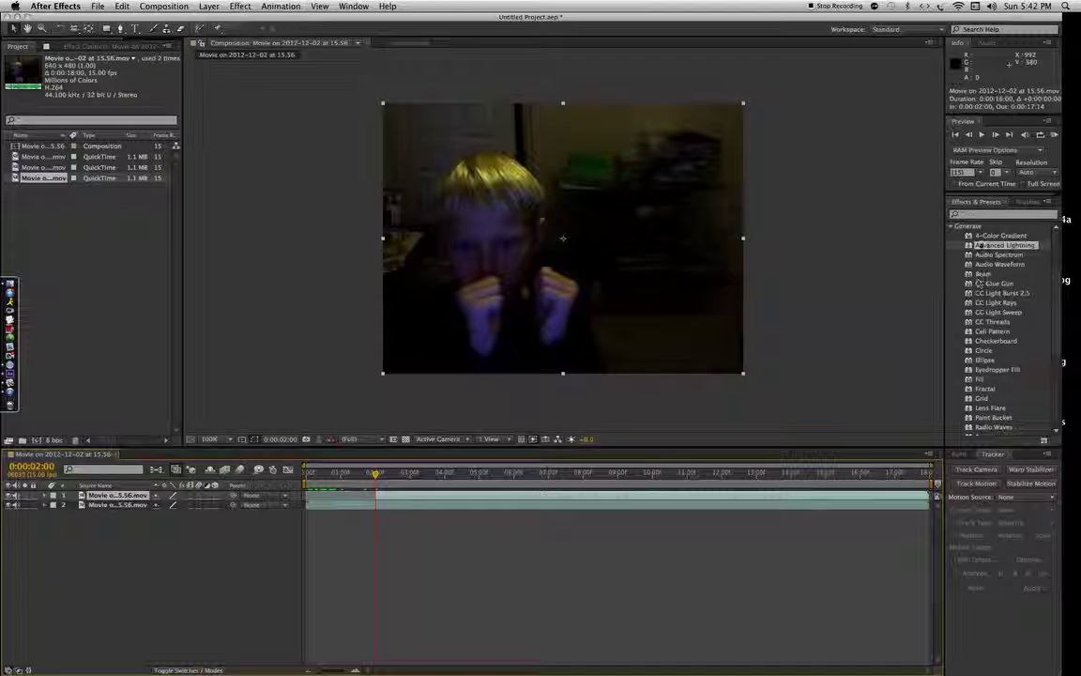
# - Apply Advanced Lightning from Generate to the top layer, producing a blue Direction-type bolt
pyautogui.doubleClick(978, 246)
pyautogui.moveTo(439, 249)
pyautogui.mouseDown()
pyautogui.moveTo(447, 235)
pyautogui.moveTo(442, 243)
pyautogui.mouseUp()
pyautogui.moveTo(492, 272)
pyautogui.mouseDown()
pyautogui.moveTo(474, 272)
pyautogui.moveTo(494, 278)
pyautogui.mouseUp()
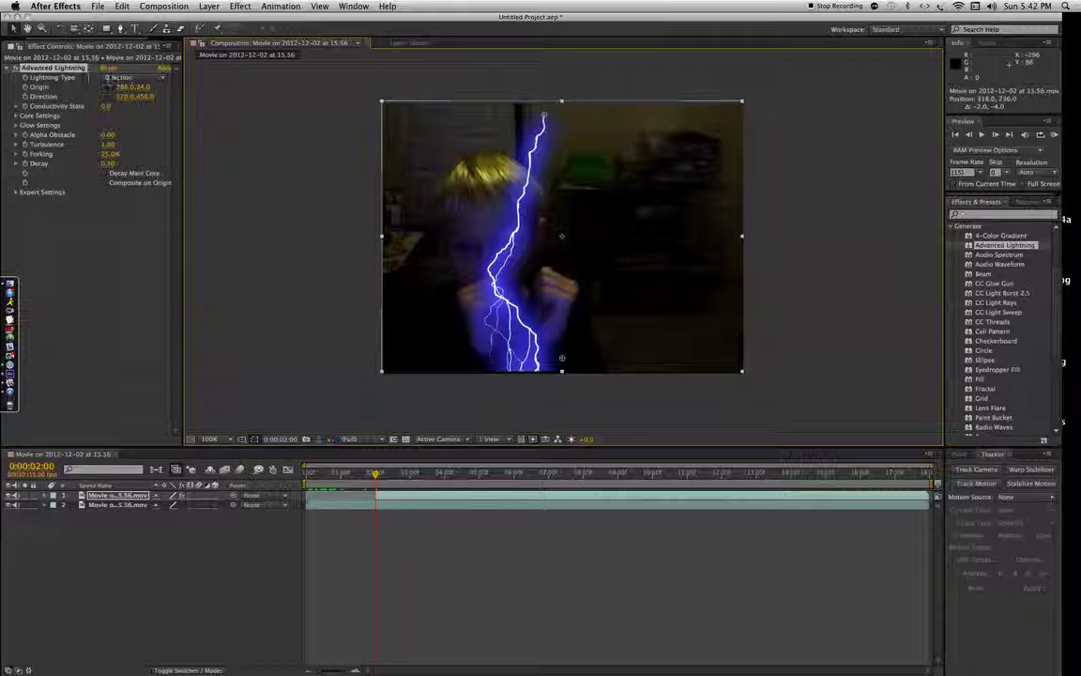
pyautogui.click(105, 77)
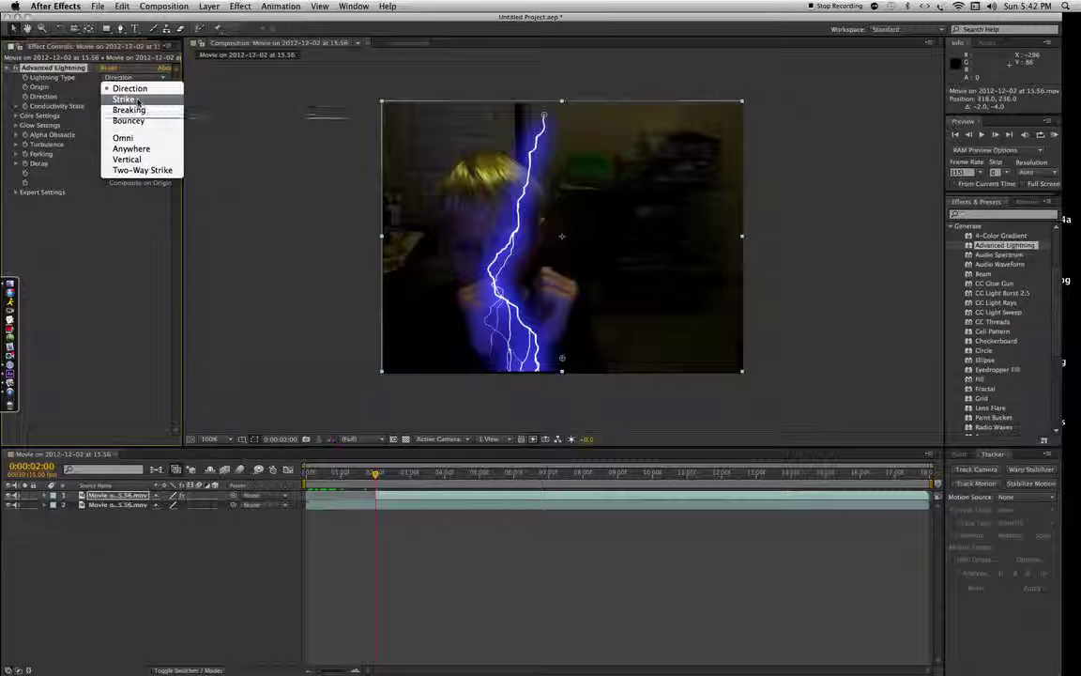
# - Switch the lightning to Strike, with origin (198, 382) and direction (286, 376) on the hands
pyautogui.click(132, 99)
pyautogui.moveTo(545, 110); pyautogui.dragTo(494, 317)
pyautogui.moveTo(563, 360); pyautogui.dragTo(542, 314)
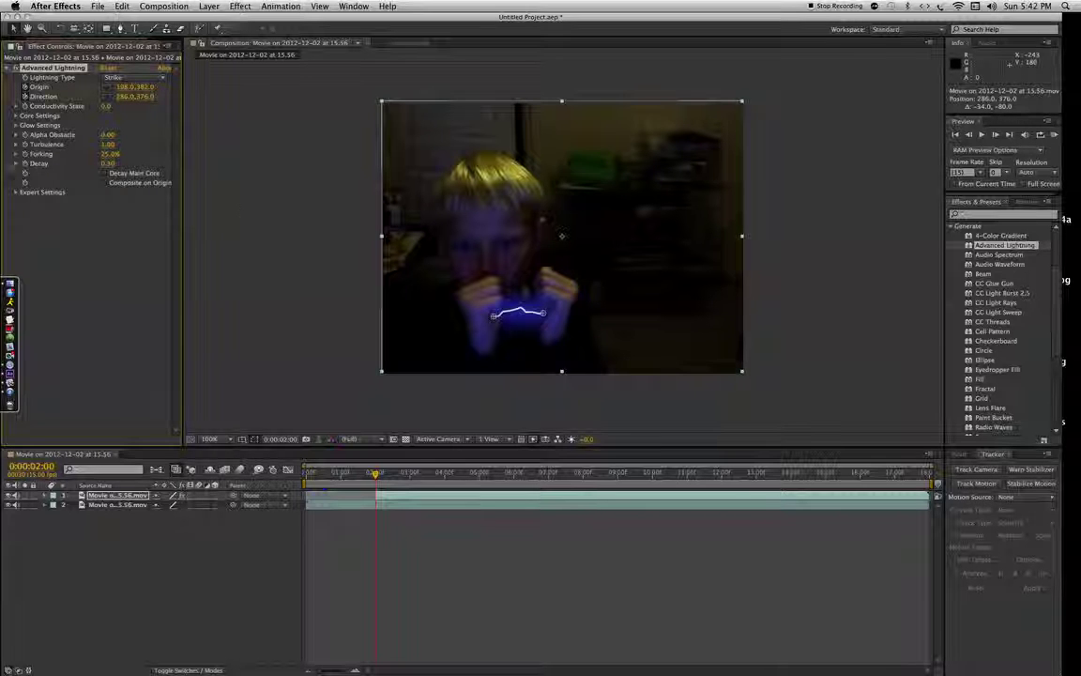
# - Set the lightning's Glow Color to yellow and expand the Glow Opacity and Core Settings
pyautogui.click(15, 125)
pyautogui.click(108, 153)
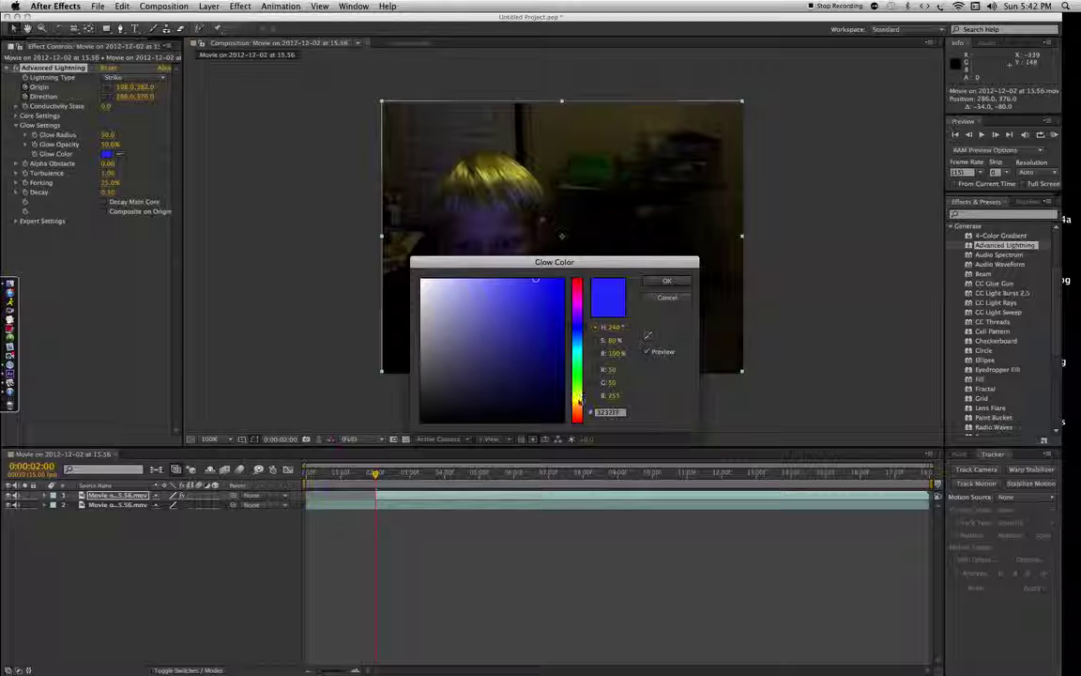
pyautogui.click(579, 398)
pyautogui.click(667, 281)
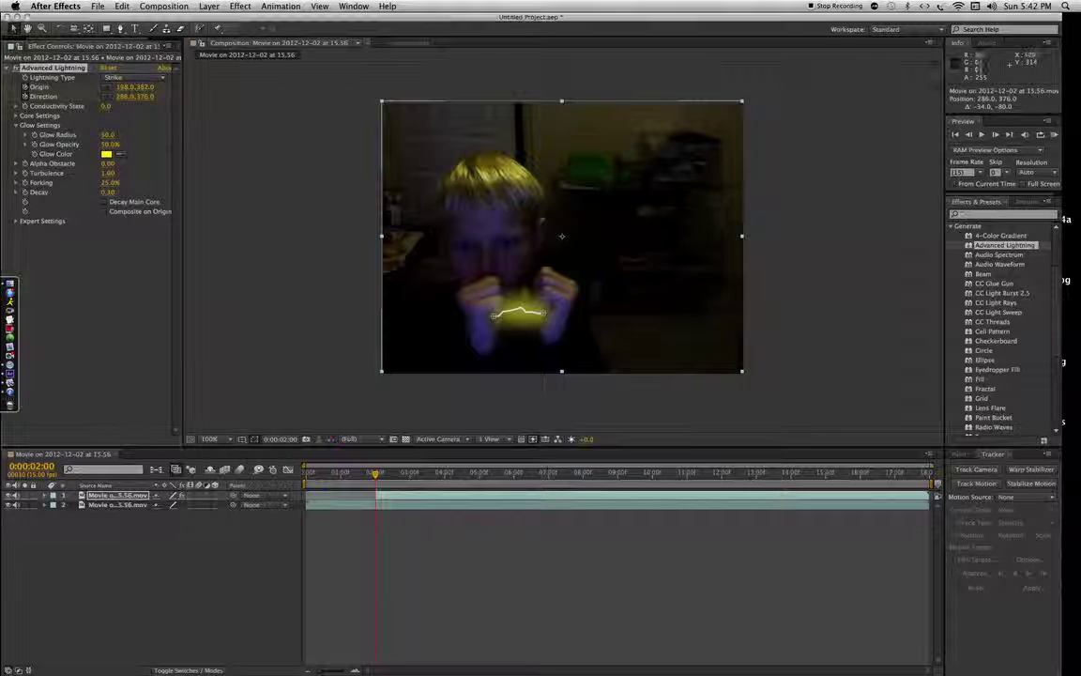
pyautogui.click(26, 144)
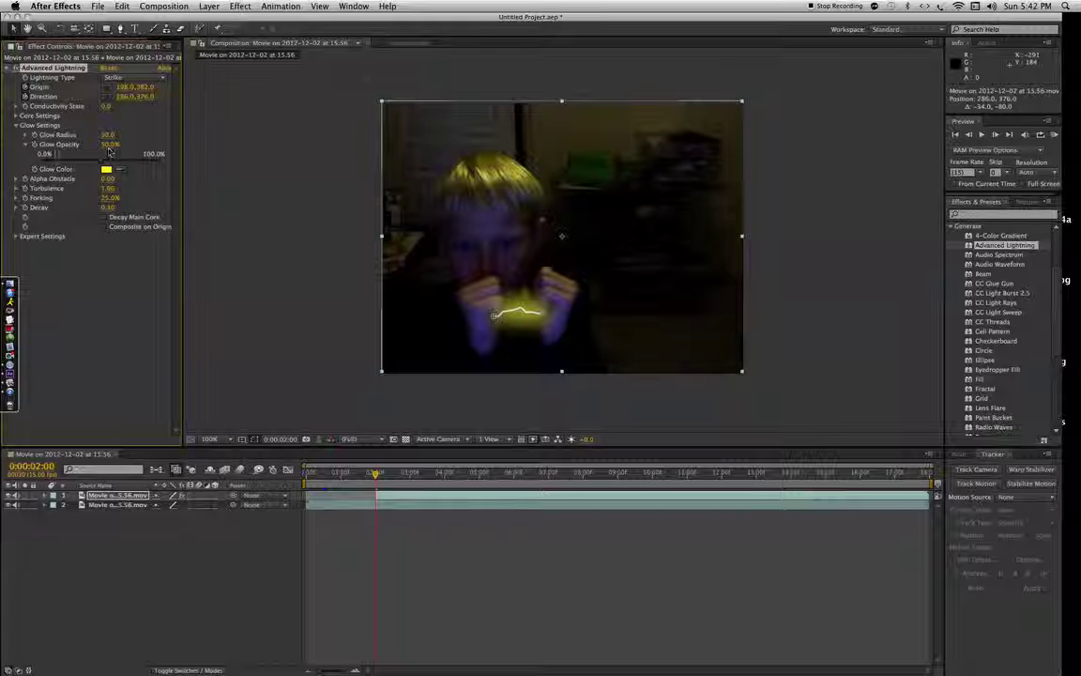
pyautogui.click(15, 115)
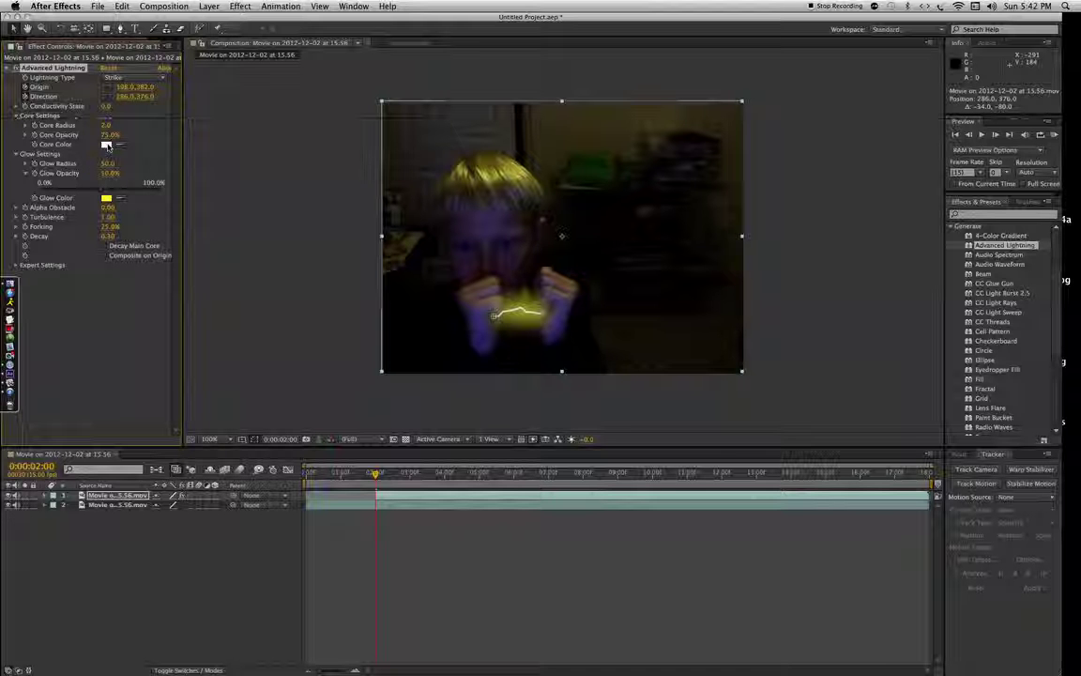
# - Make the lightning core black with 44.0% core opacity
pyautogui.click(107, 145)
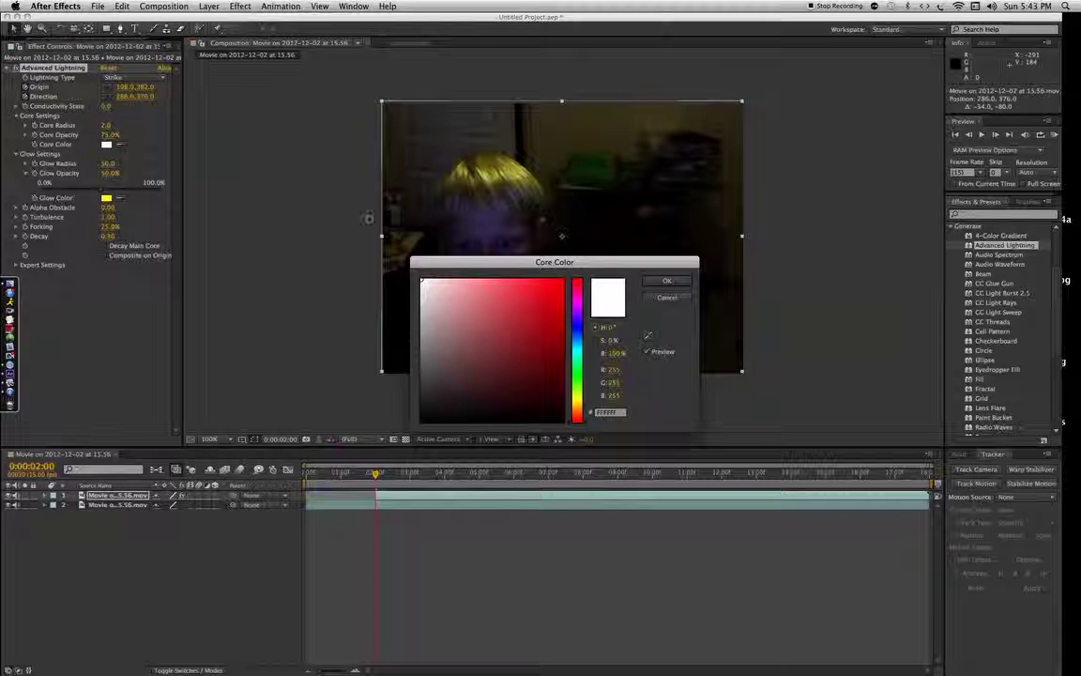
pyautogui.click(430, 415)
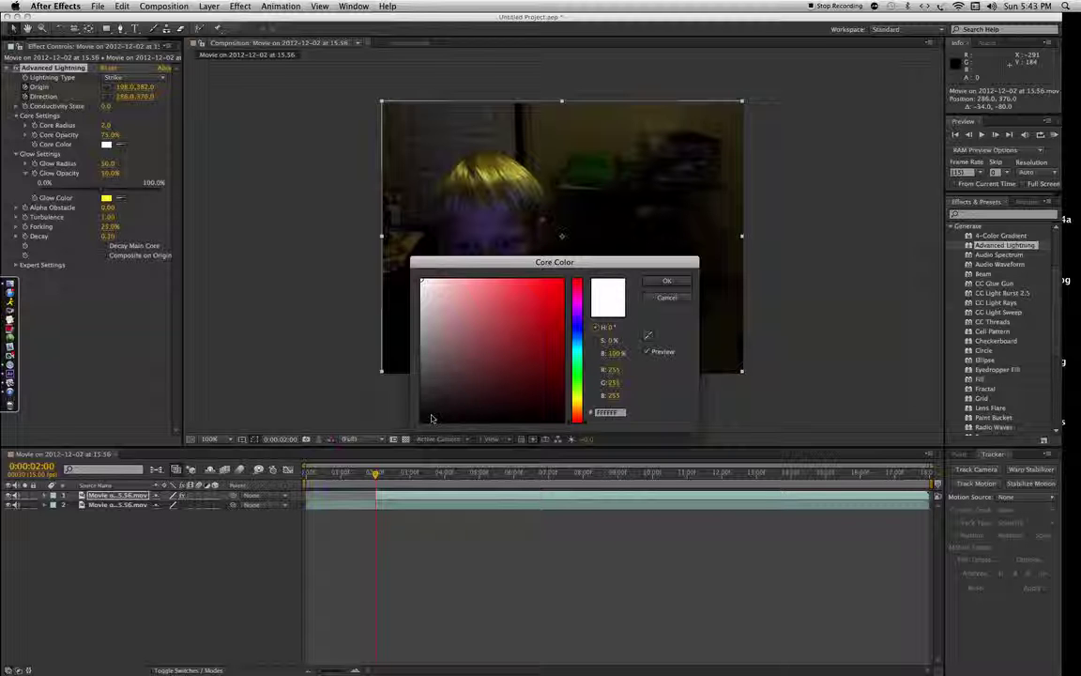
pyautogui.click(667, 281)
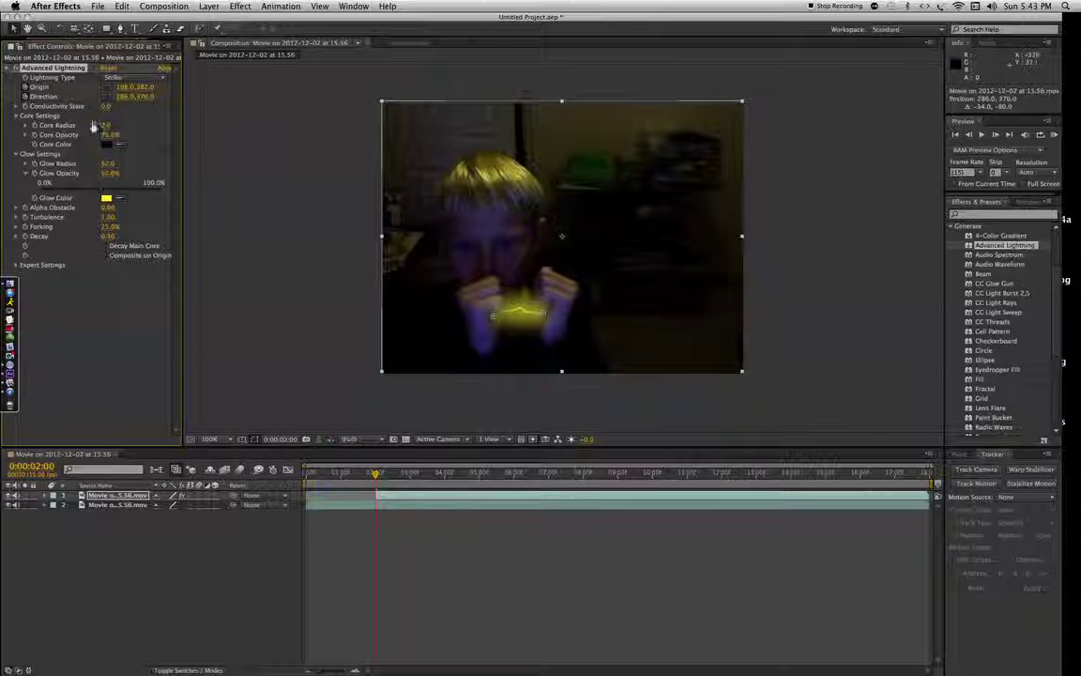
pyautogui.moveTo(106, 135); pyautogui.dragTo(148, 146)
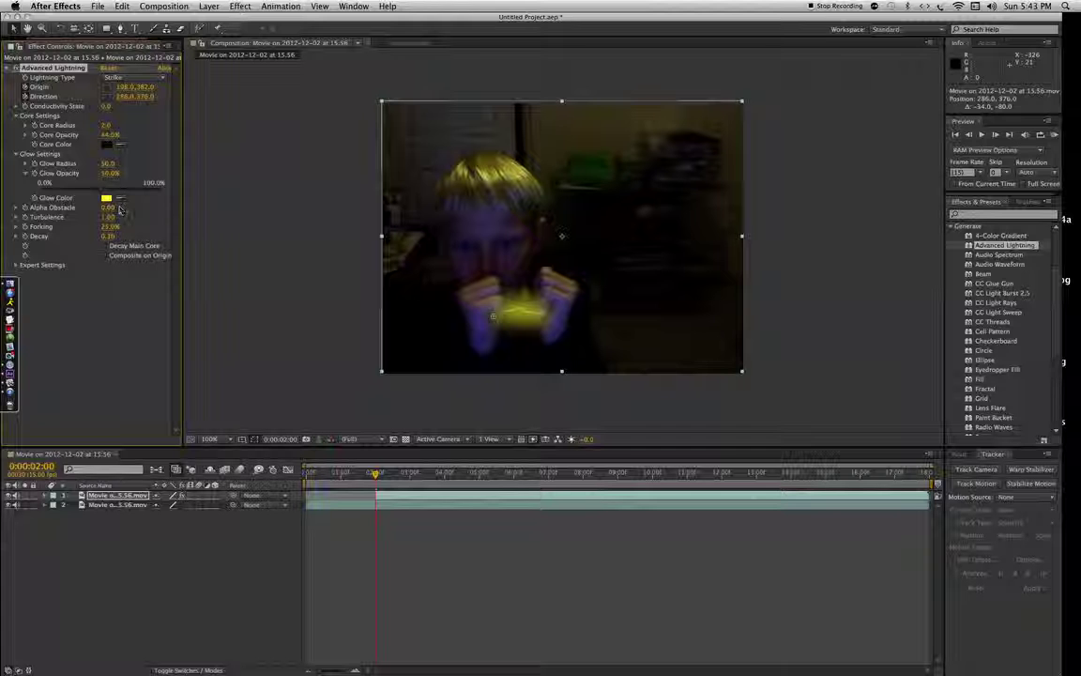
# - Set the lightning's glow radius to about 49.6
pyautogui.moveTo(116, 215); pyautogui.dragTo(118, 216)
pyautogui.moveTo(113, 174); pyautogui.dragTo(218, 178)
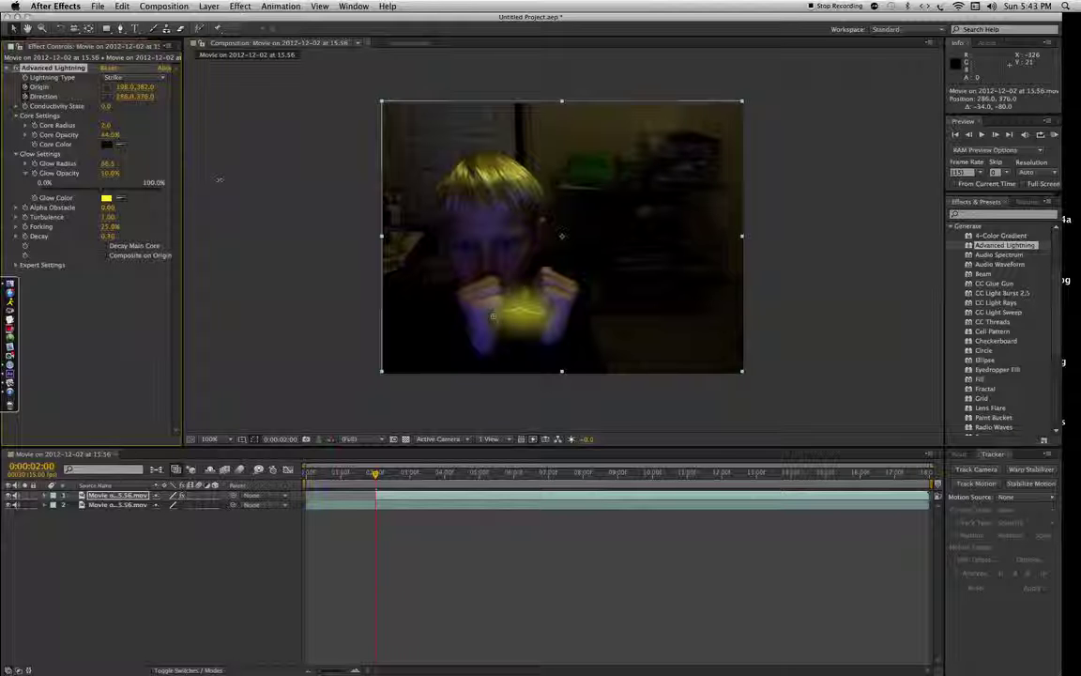
pyautogui.moveTo(107, 163); pyautogui.dragTo(90, 164)
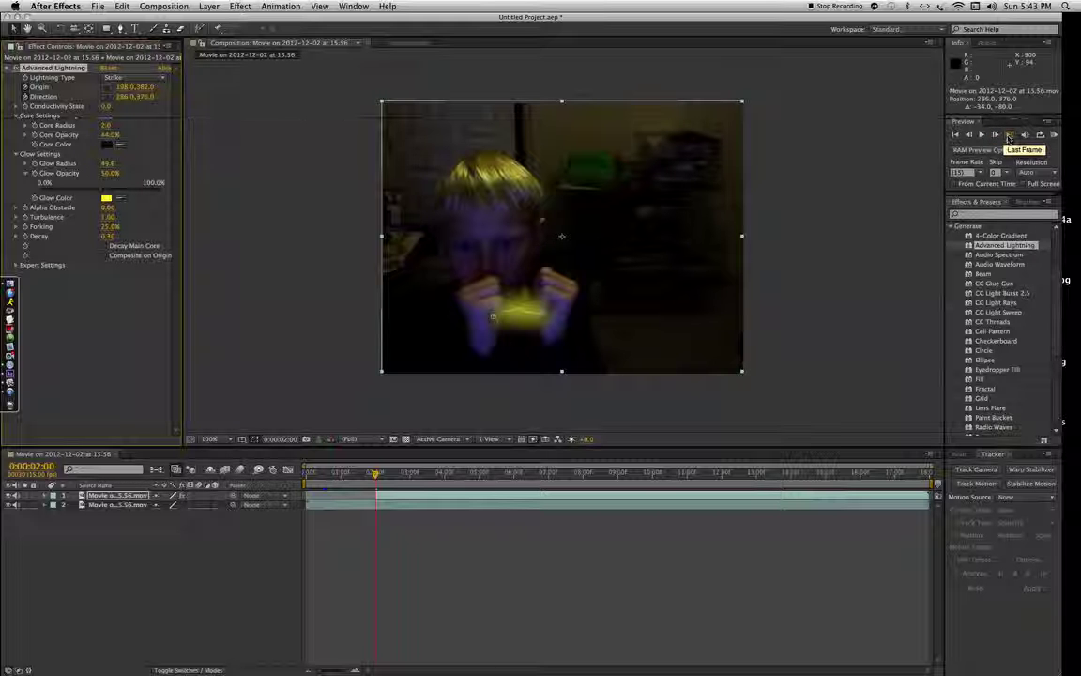
# - Step through frames, moving the bolt's origin and end to follow the hands, ending at origin (158, 389)
pyautogui.click(995, 135)
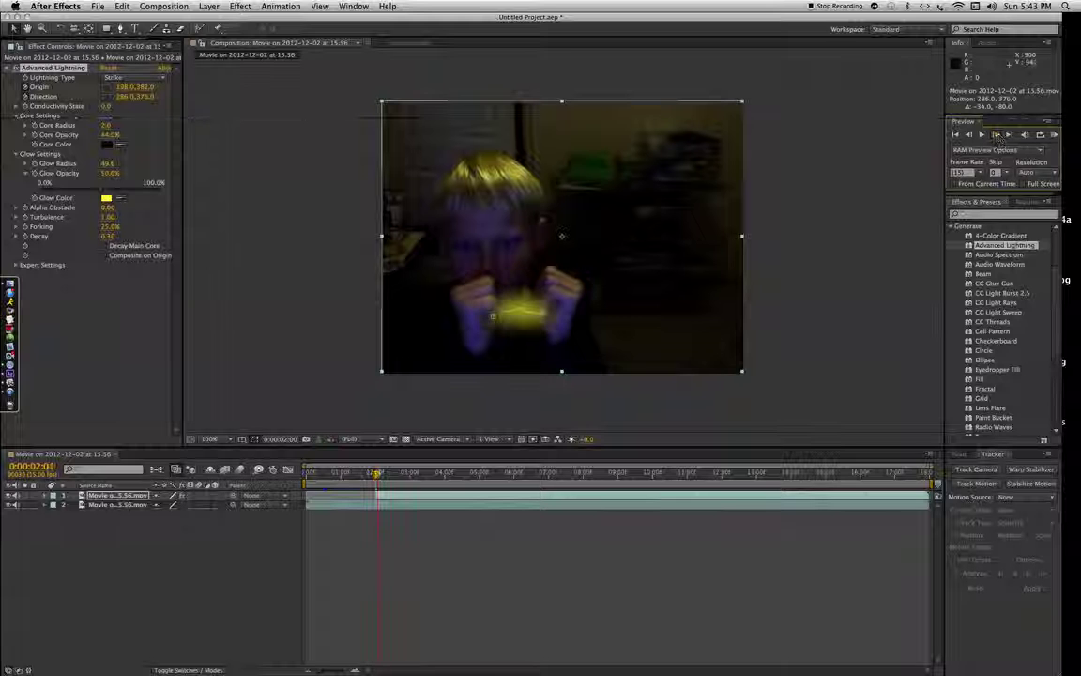
pyautogui.moveTo(491, 318); pyautogui.dragTo(551, 317)
pyautogui.click(996, 134)
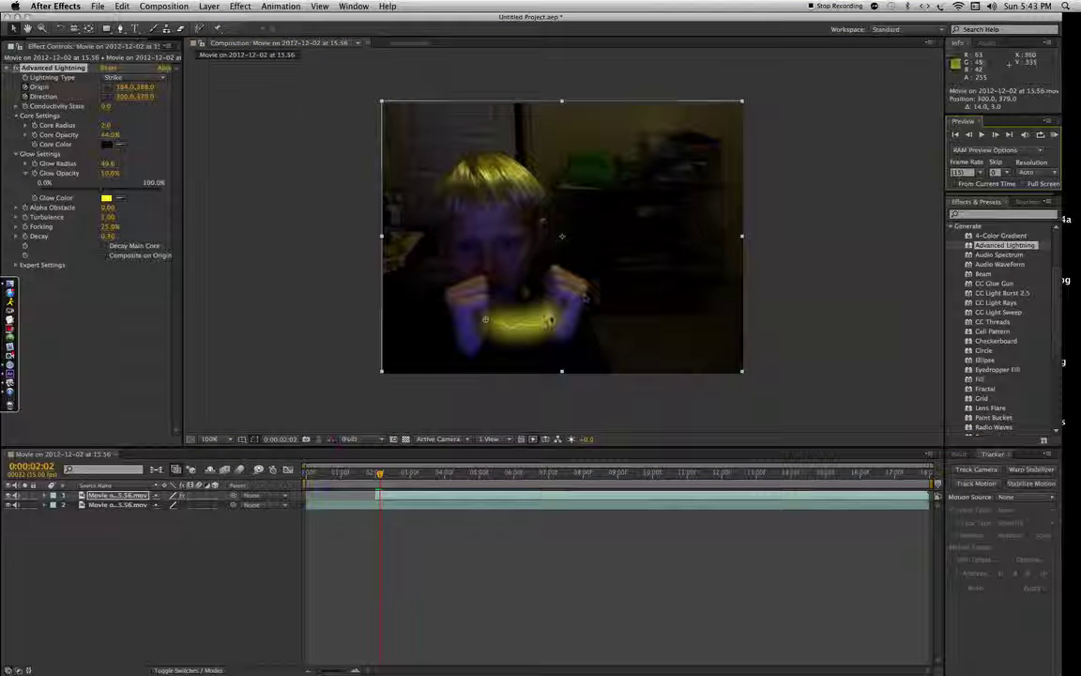
pyautogui.moveTo(550, 316); pyautogui.dragTo(559, 303)
pyautogui.moveTo(486, 323); pyautogui.dragTo(480, 326)
pyautogui.press('pagedown')
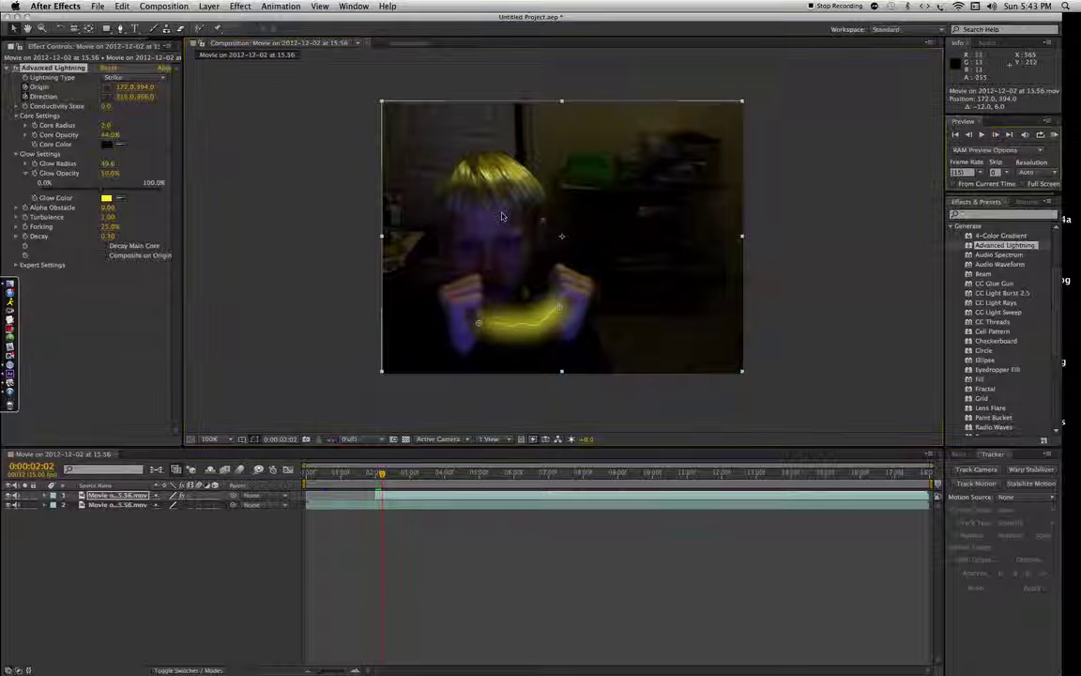
pyautogui.moveTo(478, 322); pyautogui.dragTo(470, 319)
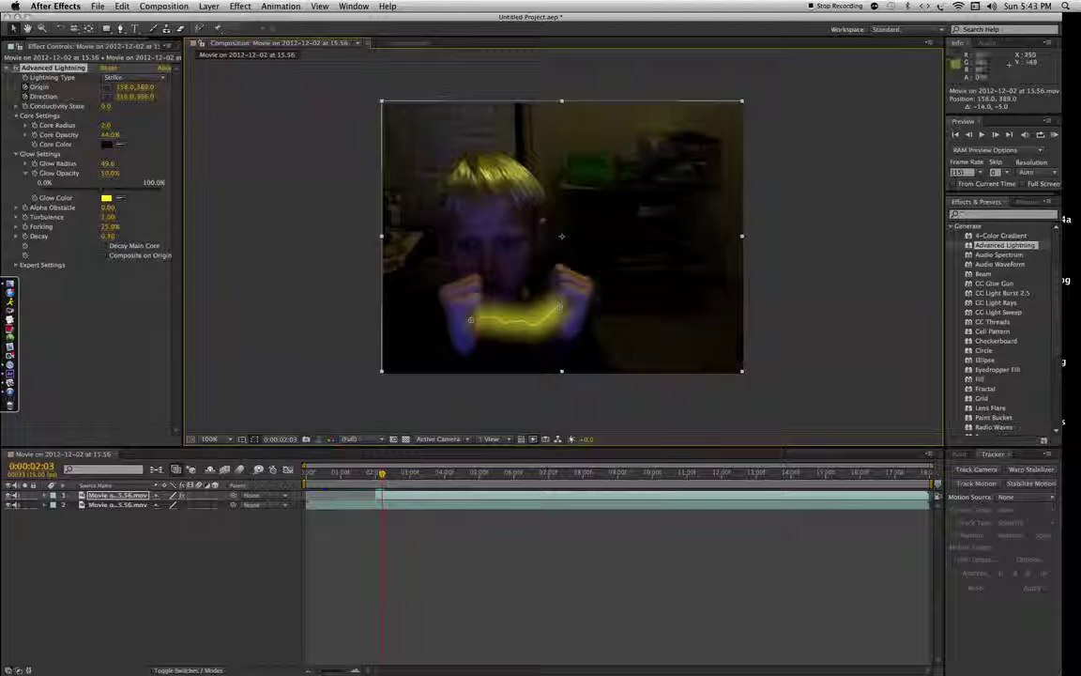
pyautogui.press('F11')
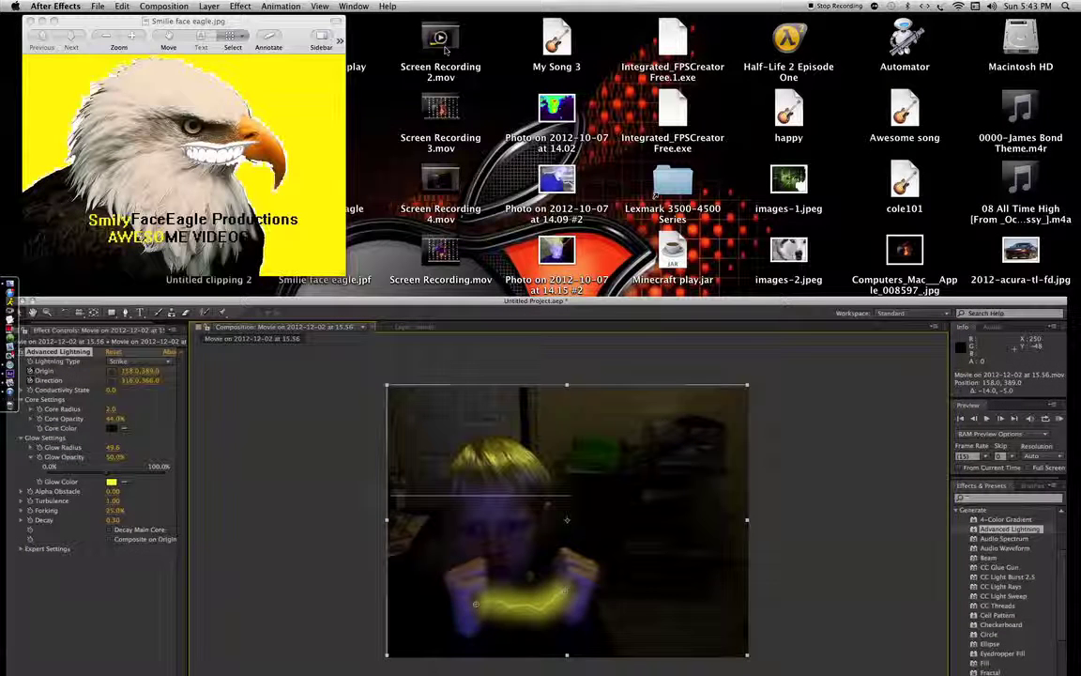
# - Play Screen Recording 2.mov in QuickTime Player to review the yellow lightning between the hands
pyautogui.doubleClick(443, 47)
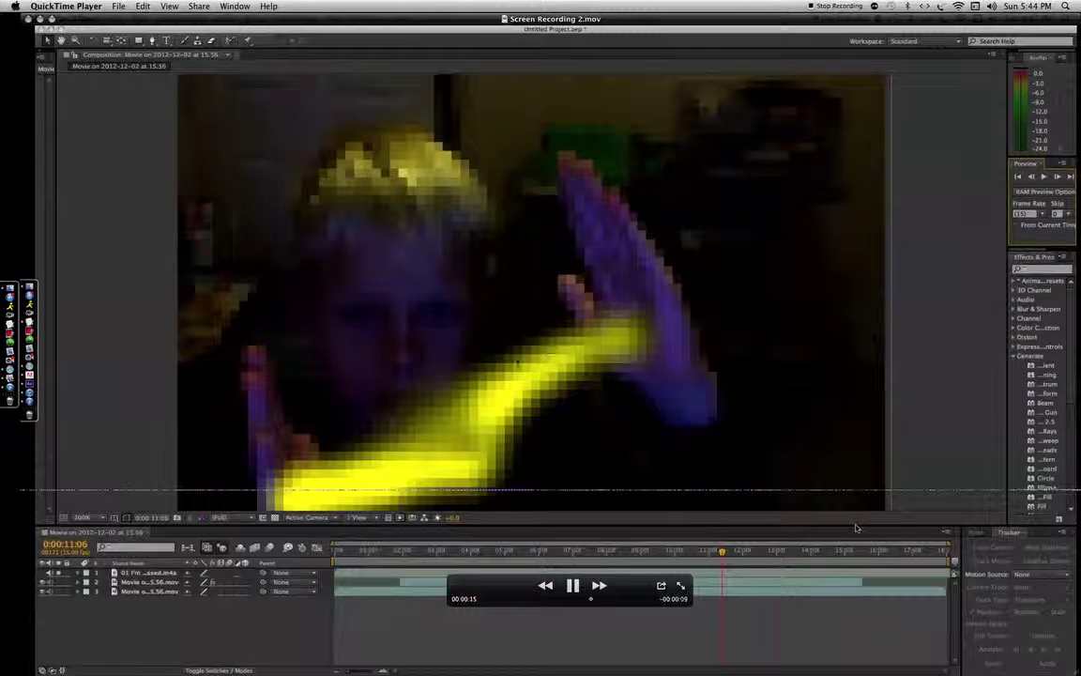
# - Close the QuickTime movie window to return to the Finder desktop
pyautogui.click(30, 19)
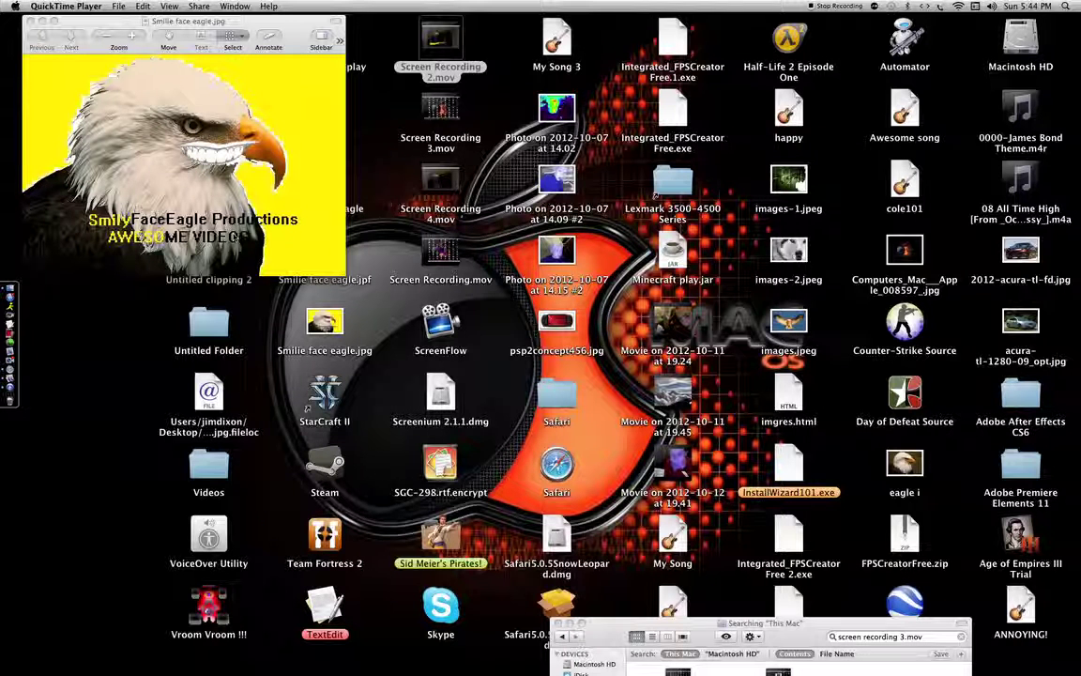